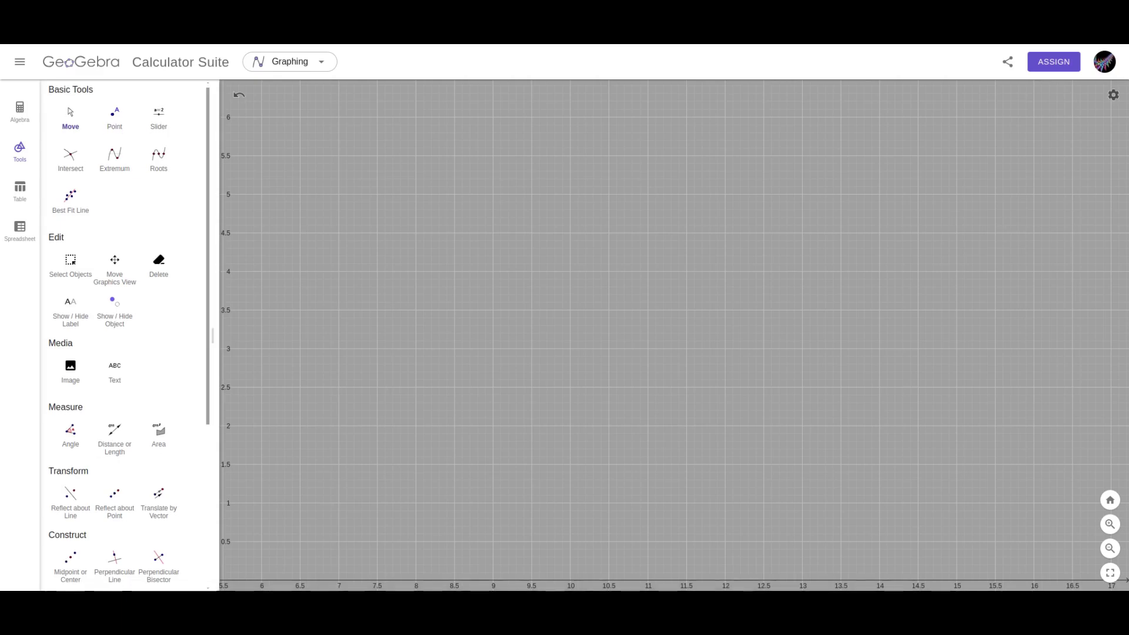
# Step: Expand the Tools panel to reveal the polygon, circle and conic construction tools
pyautogui.scroll(-5, 127, 338)
pyautogui.scroll(-2, 126, 338)
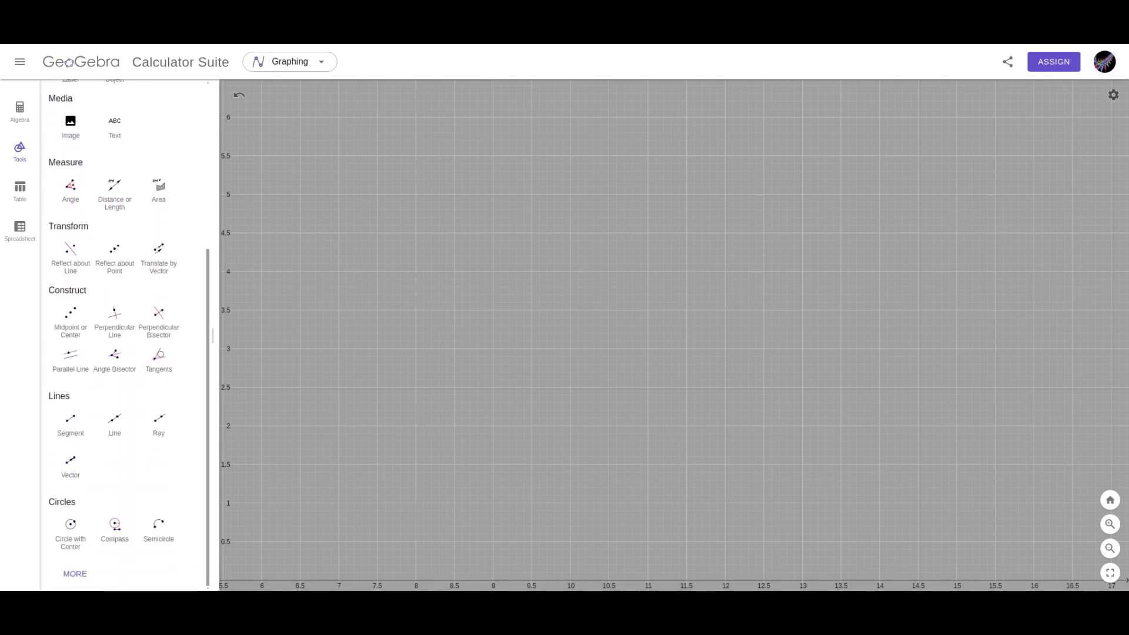
pyautogui.click(75, 574)
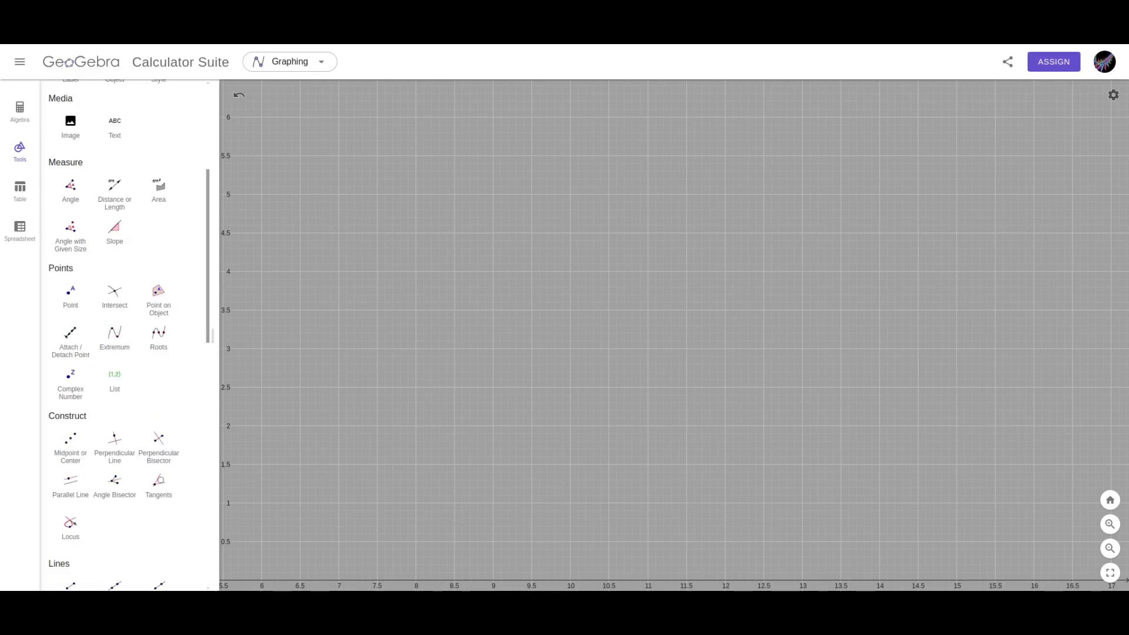
pyautogui.scroll(-5, 127, 339)
pyautogui.scroll(-10, 127, 339)
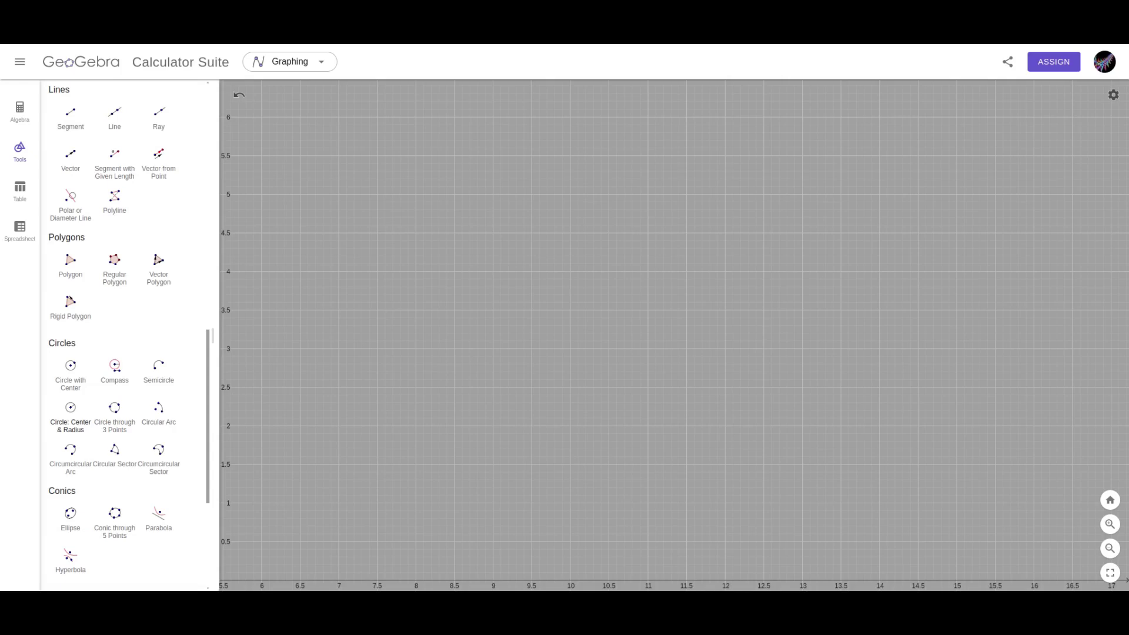
# Step: Draw circle h of radius 2 centred at a new point F at (9.5, 3.5)
pyautogui.click(70, 411)
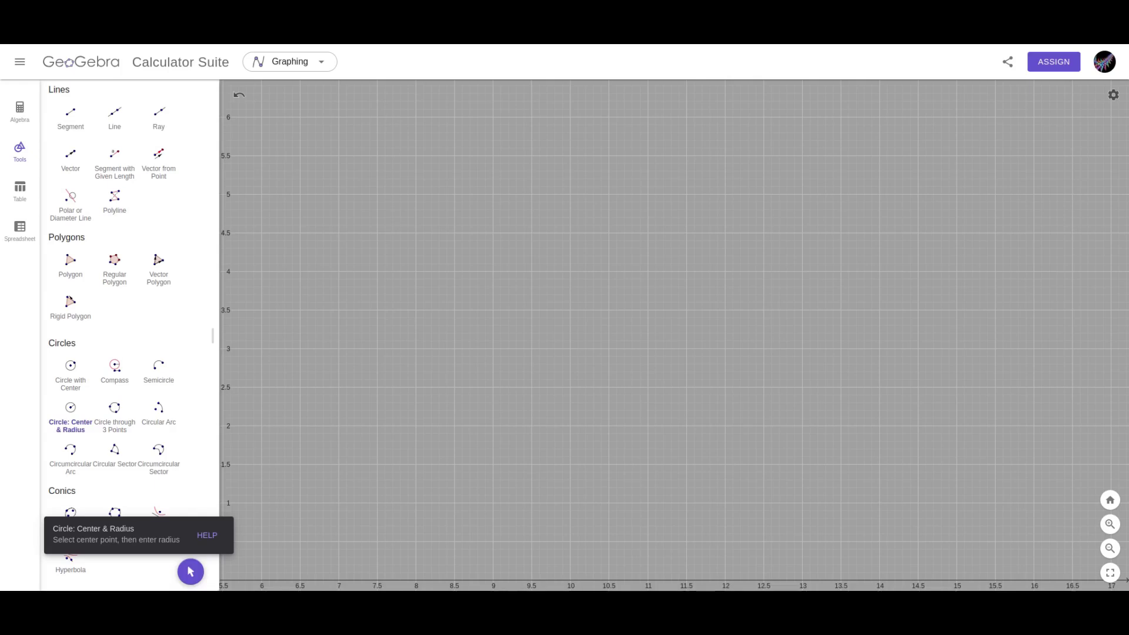
pyautogui.click(532, 310)
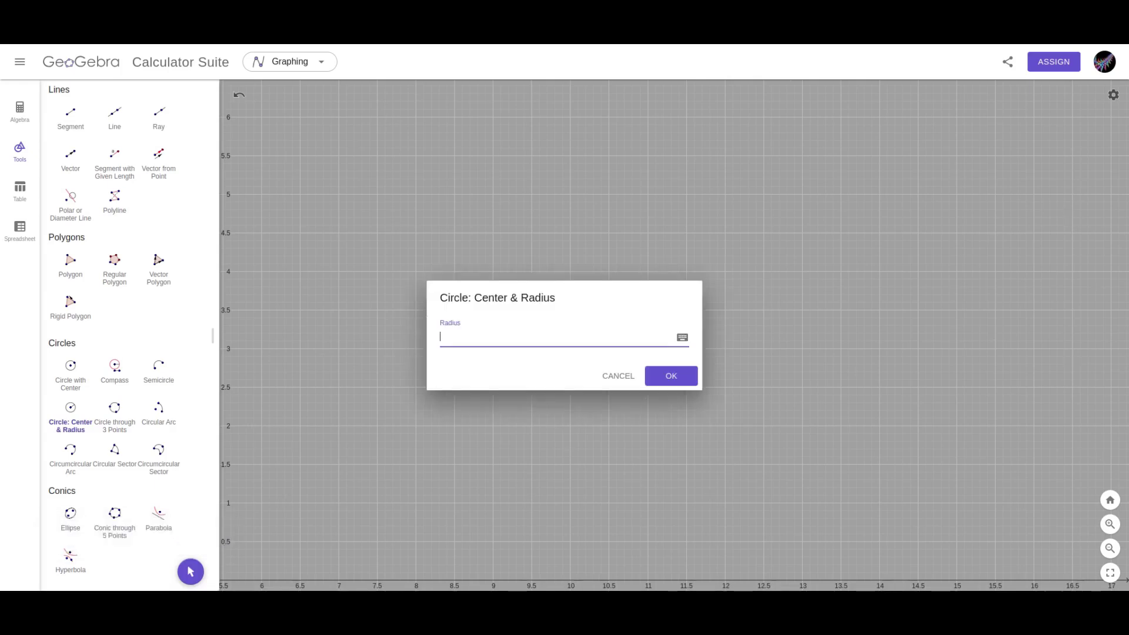
pyautogui.write('2')
pyautogui.press('Return')
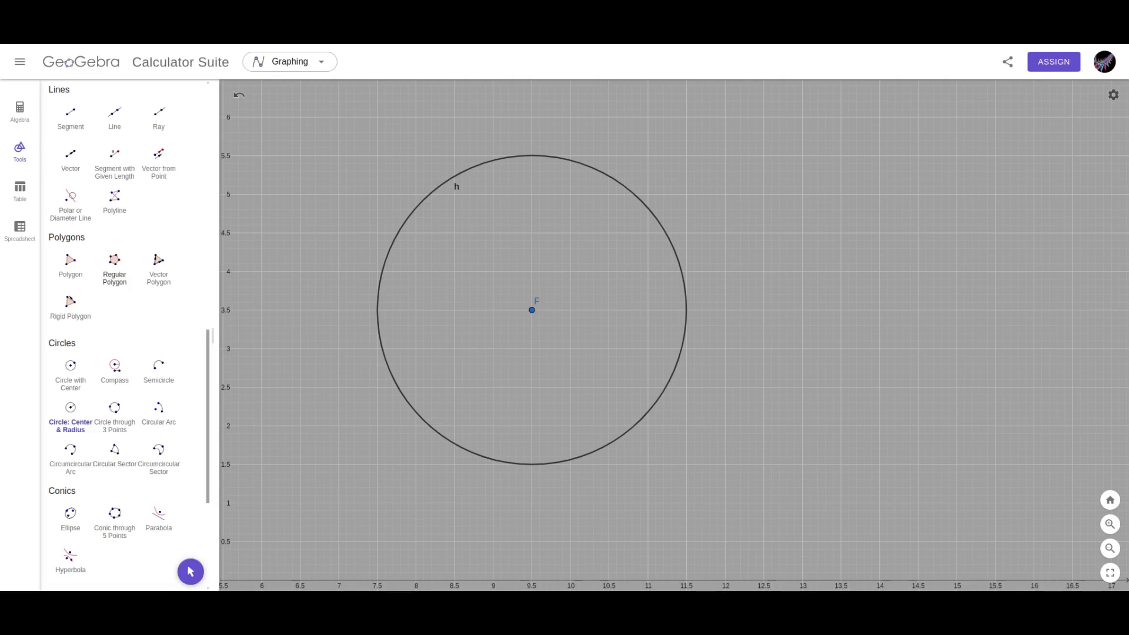
# Step: Build square poly1 with vertices G, H, I, J and side 0.5 on top of circle h
pyautogui.click(115, 263)
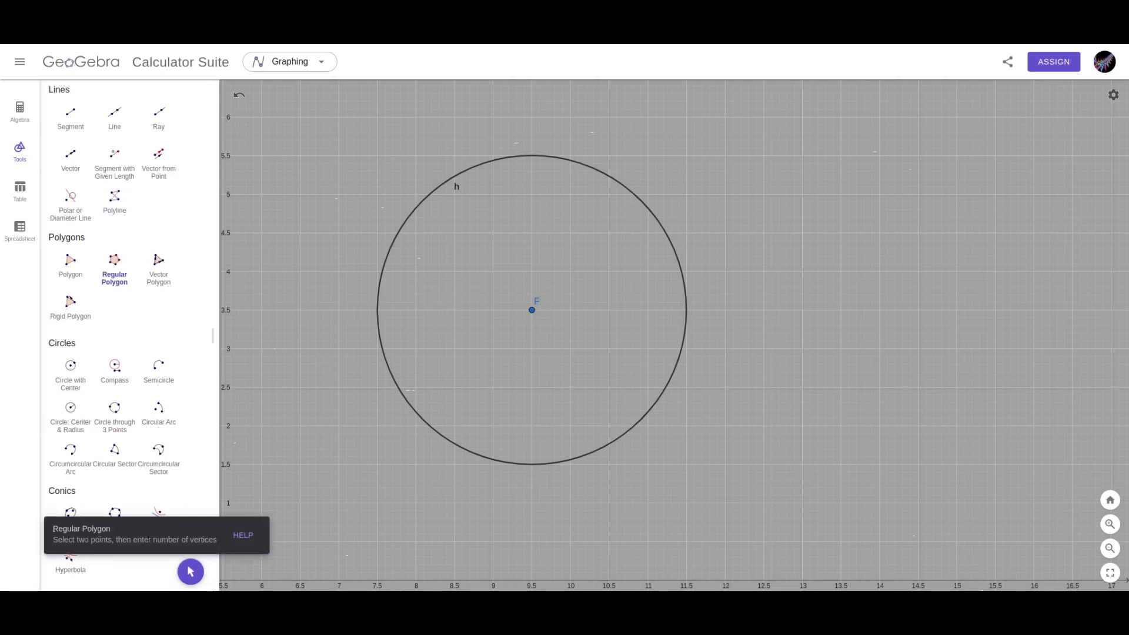
pyautogui.click(494, 194)
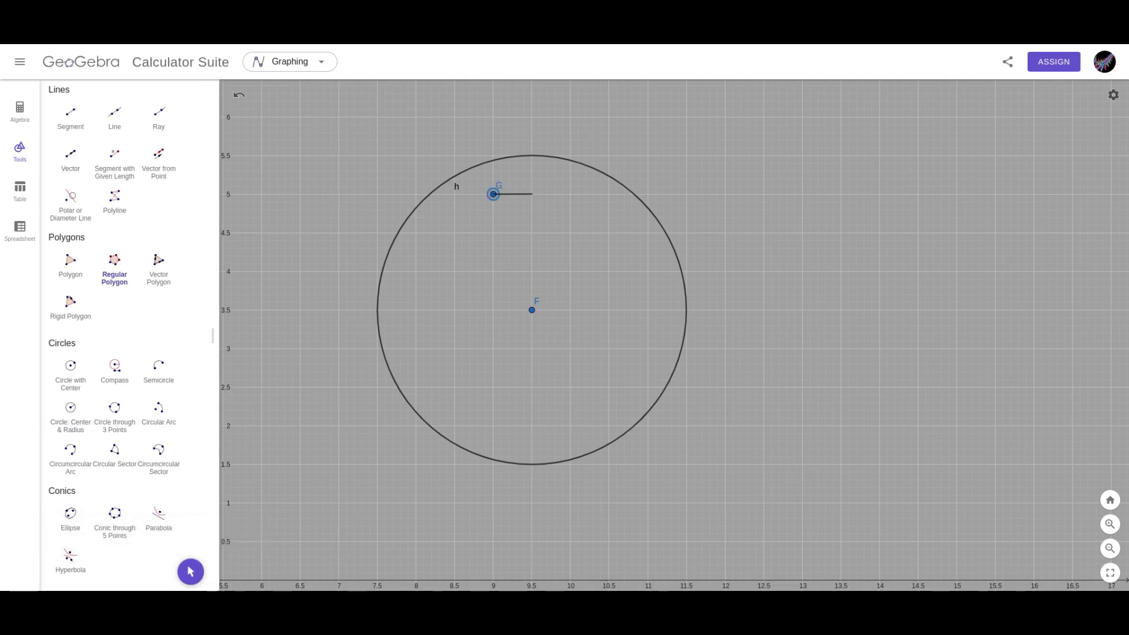
pyautogui.click(531, 194)
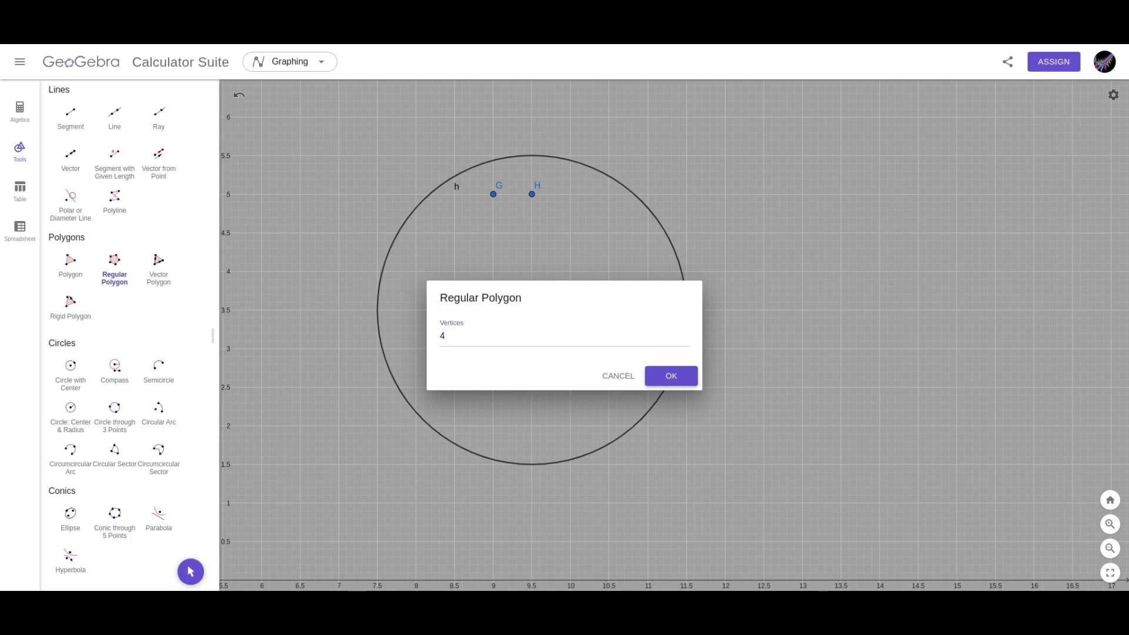
pyautogui.press('Return')
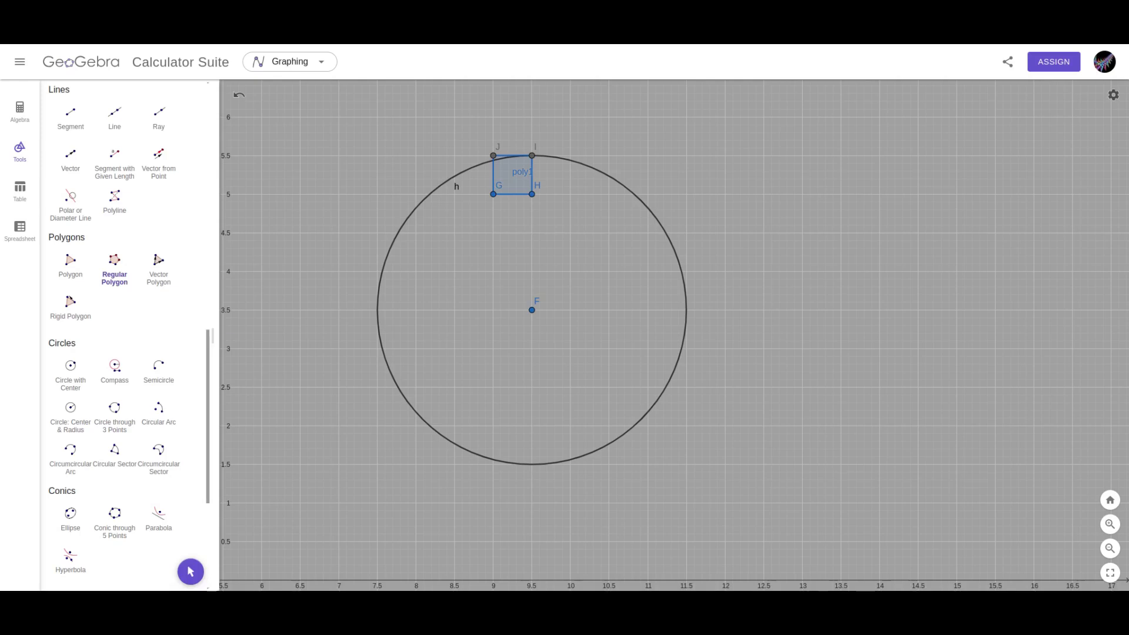
# Step: Invert square poly1 in circle h, then drag the square outside so poly1′ appears inside
pyautogui.scroll(-4, 212, 335)
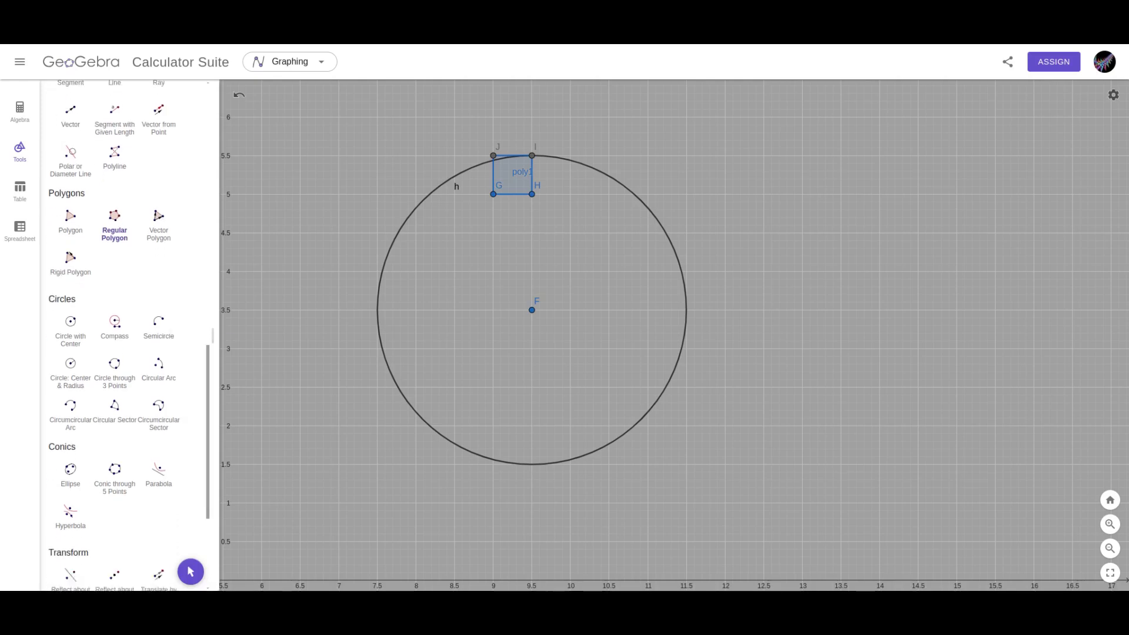
pyautogui.scroll(-1, 112, 335)
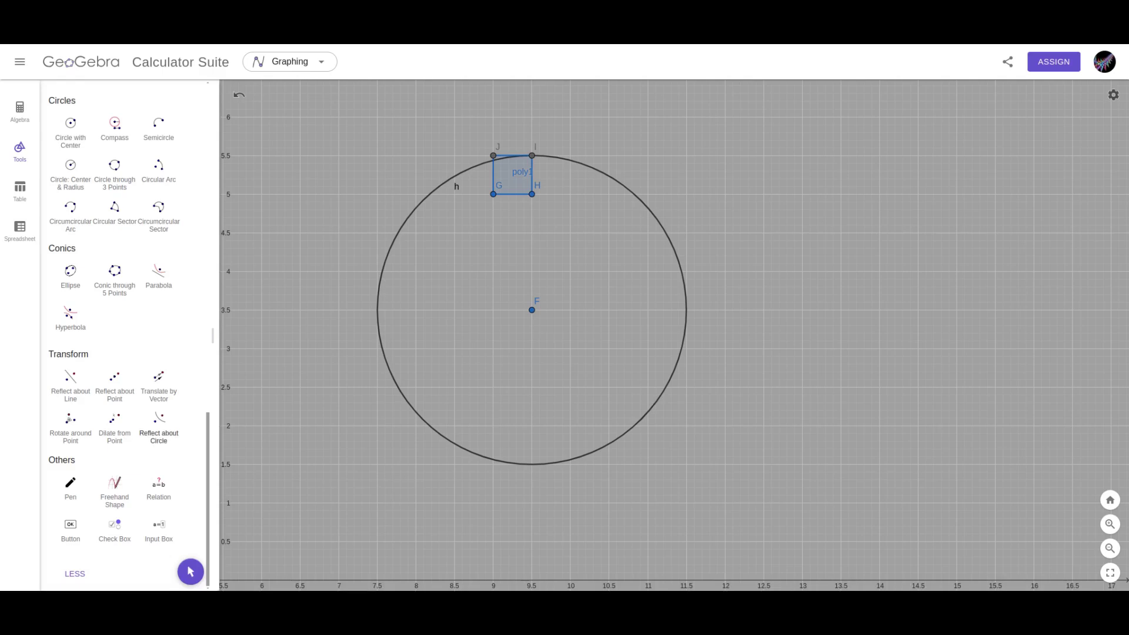
pyautogui.click(159, 419)
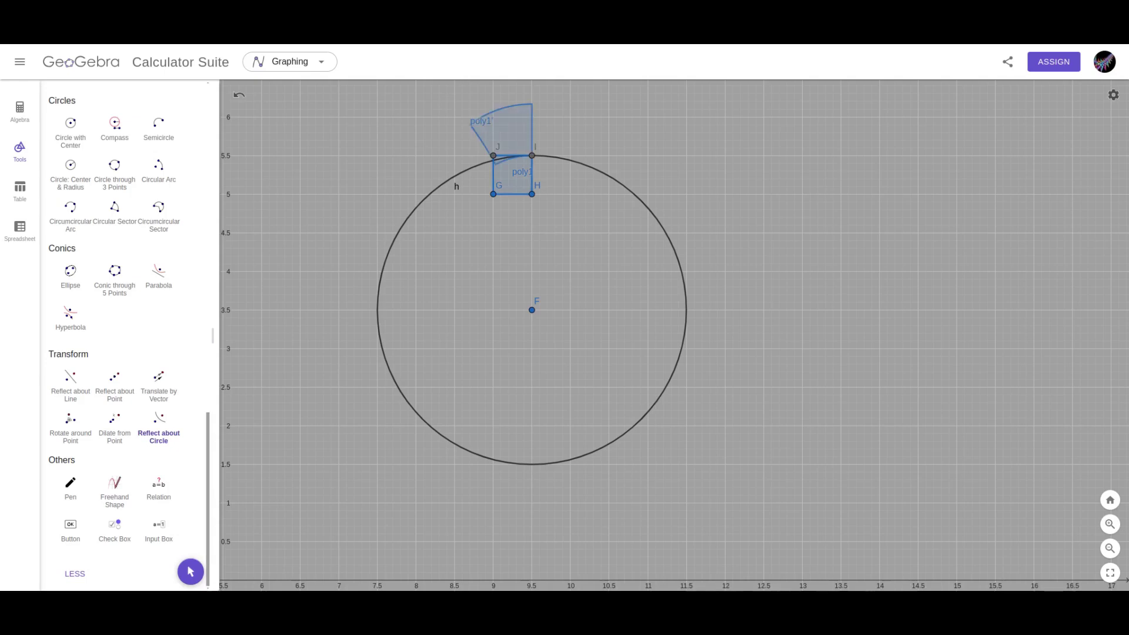
pyautogui.press('Escape')
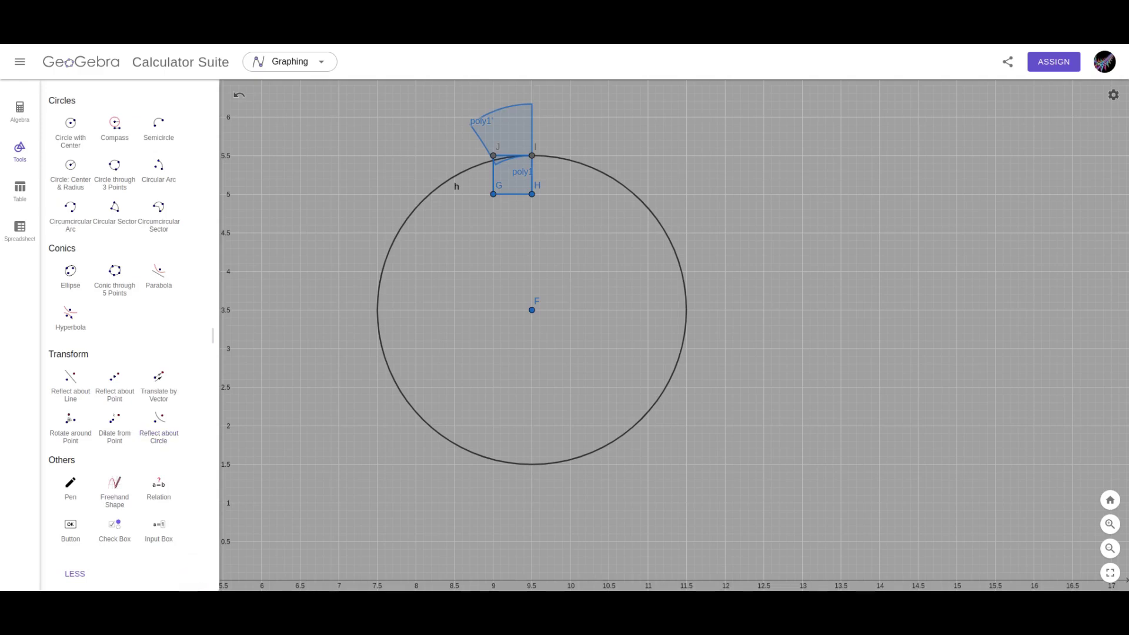
pyautogui.moveTo(512, 175); pyautogui.dragTo(751, 351)
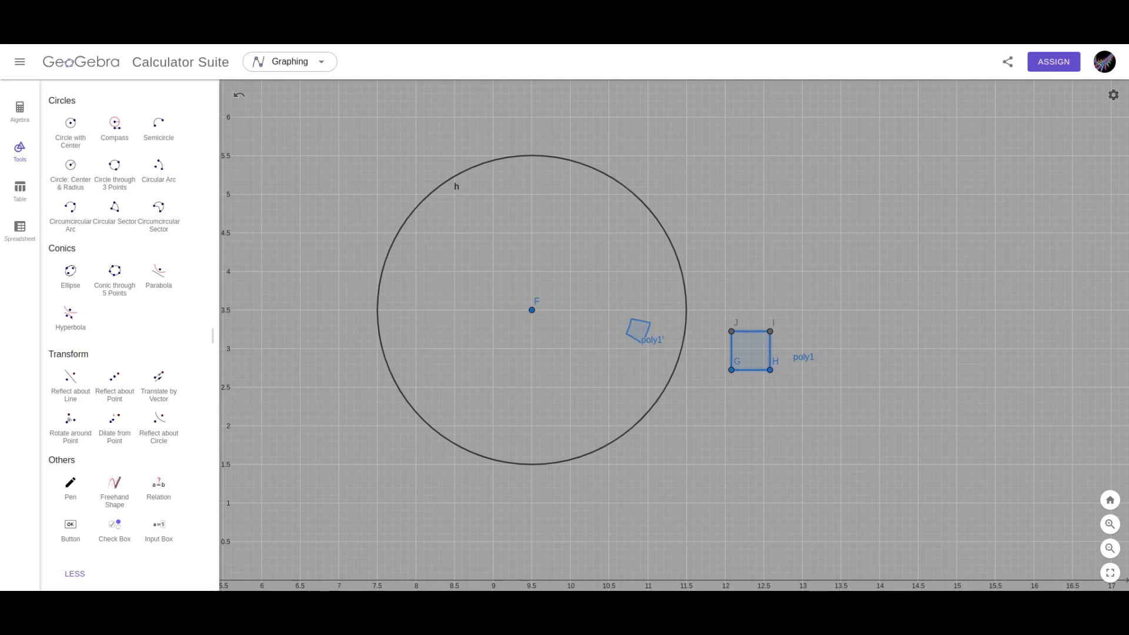
# Step: Delete the test square, points G and H, circle h and F, and restore the standard view
pyautogui.click(751, 351)
pyautogui.press('Delete')
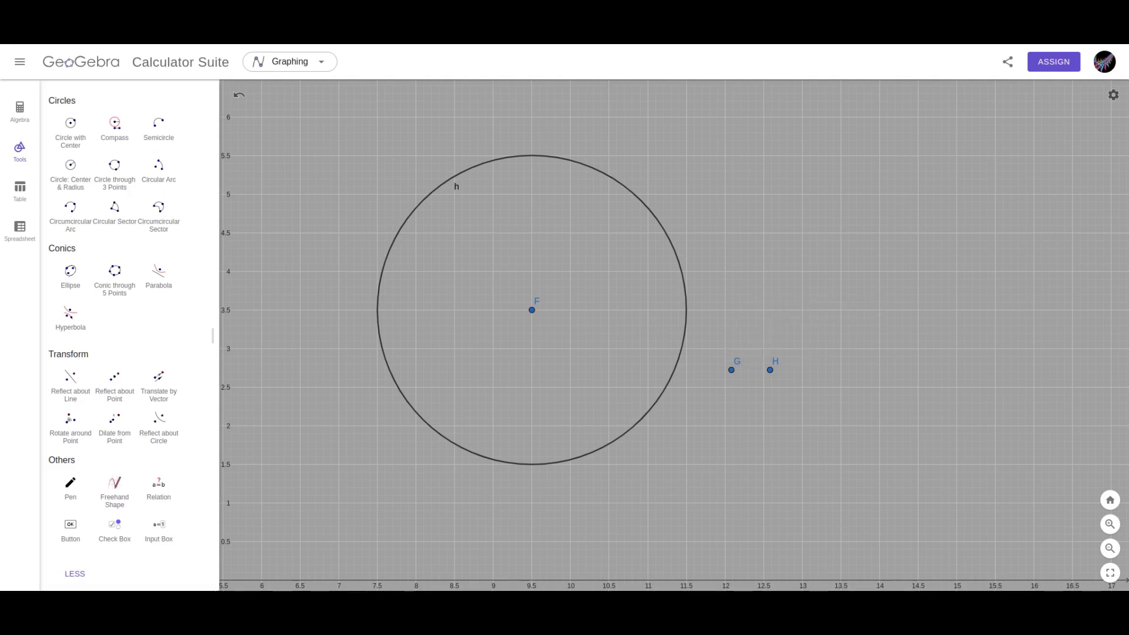
pyautogui.moveTo(751, 350); pyautogui.dragTo(866, 415)
pyautogui.click(846, 434)
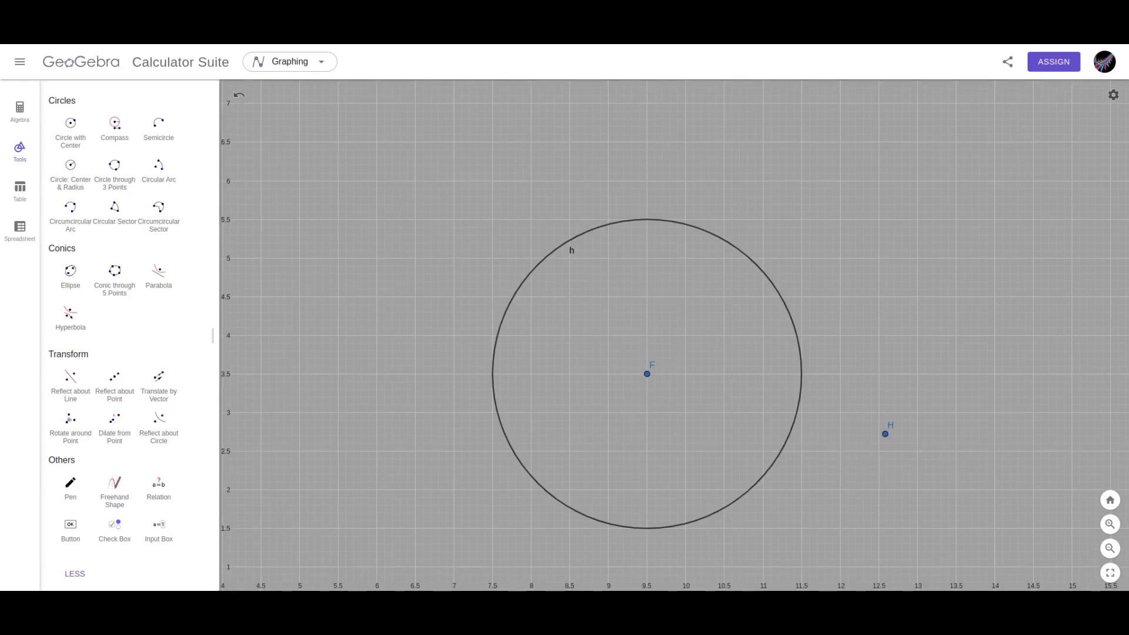
pyautogui.click(885, 434)
pyautogui.click(647, 374)
pyautogui.hotkey('ctrl', 'm')
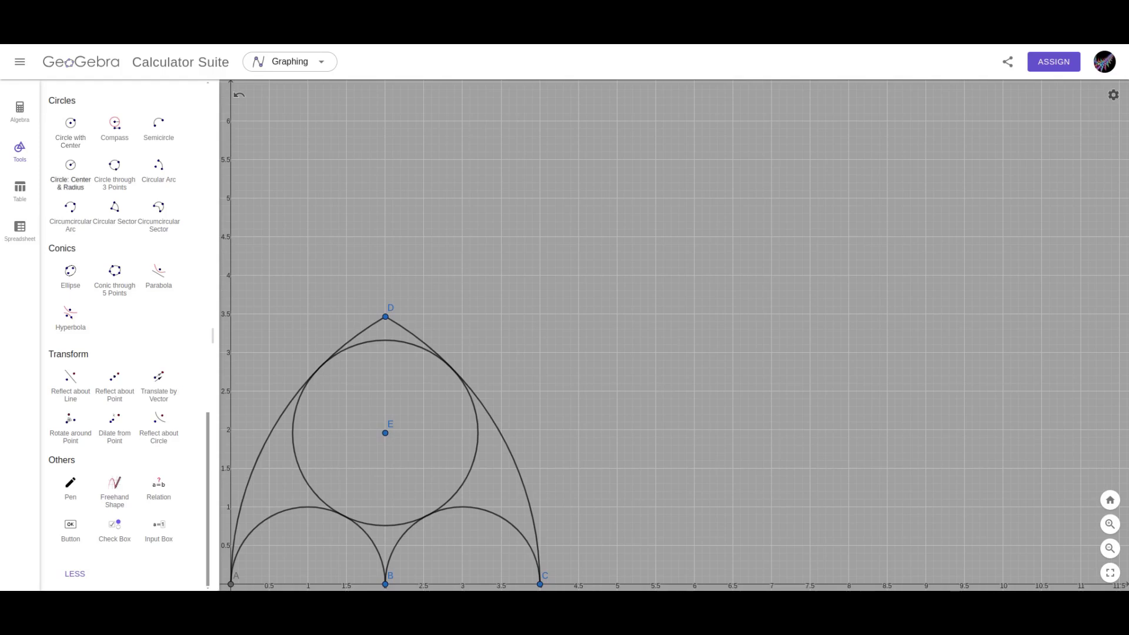
# Step: Draw a circle of radius 4 centred at A, passing through D and C
pyautogui.click(71, 170)
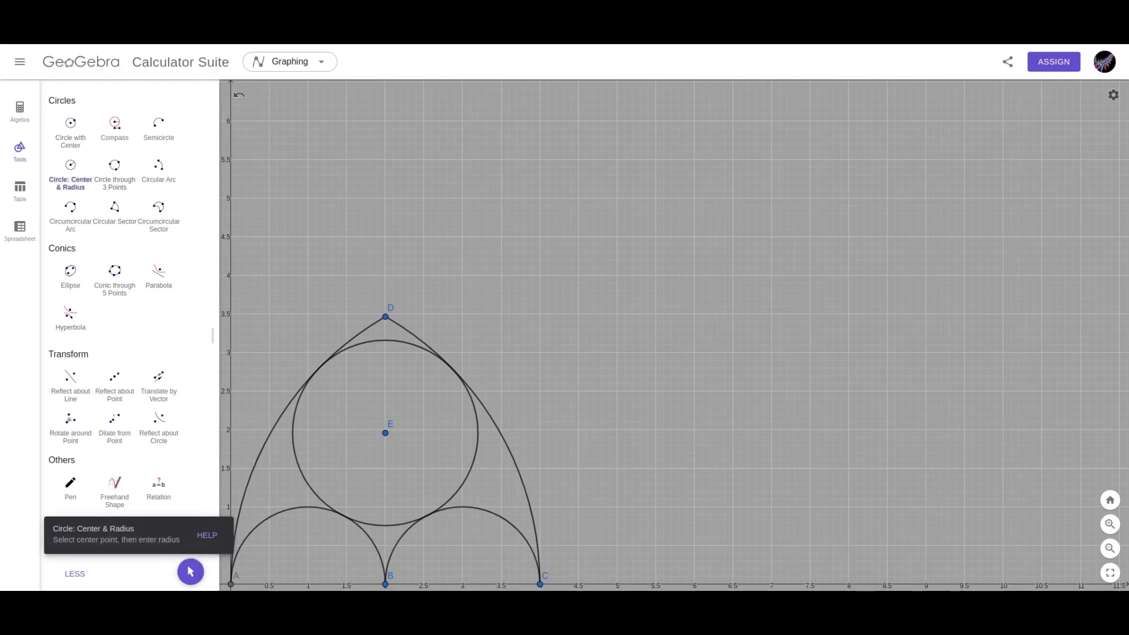
pyautogui.click(385, 433)
pyautogui.write('4')
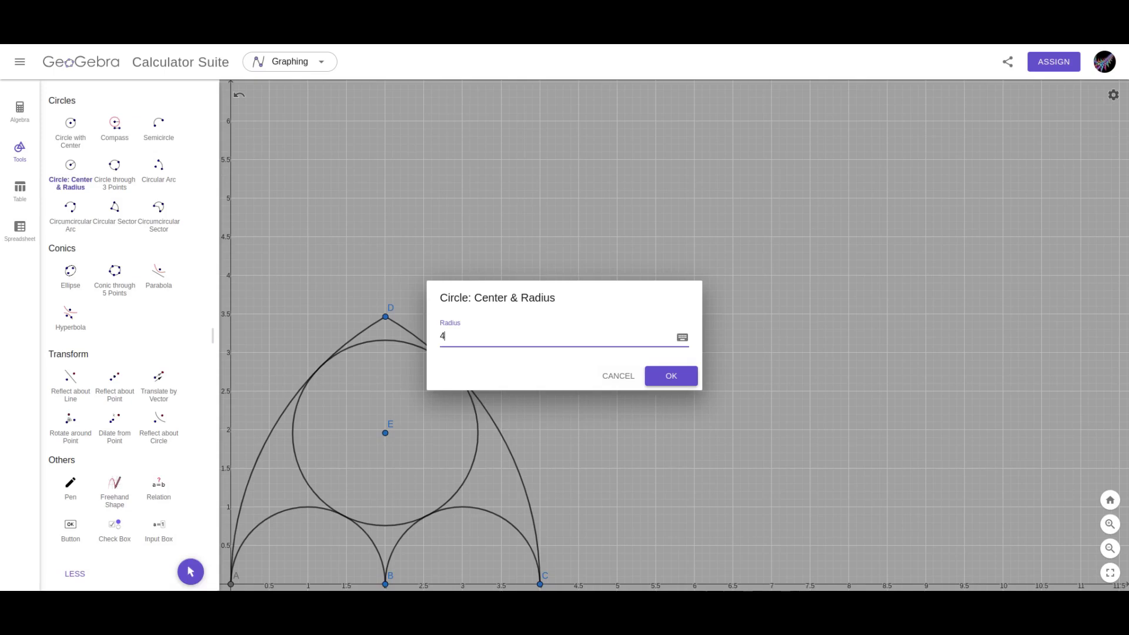
pyautogui.press('Return')
pyautogui.press('Escape')
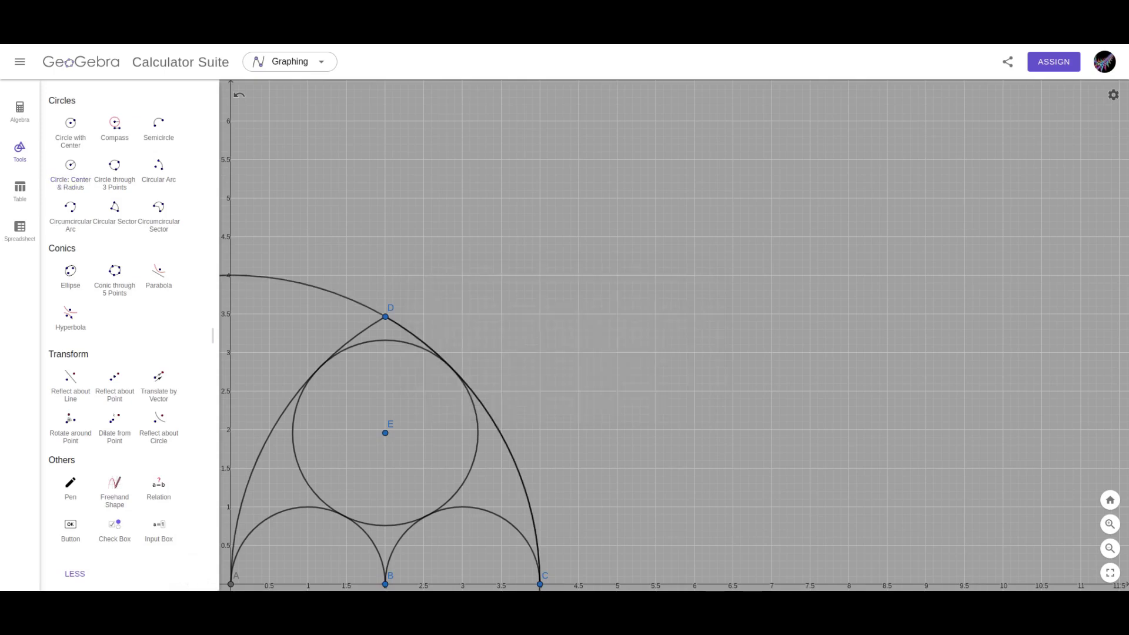
# Step: Colour the radius-4 circle green
pyautogui.click(459, 257)
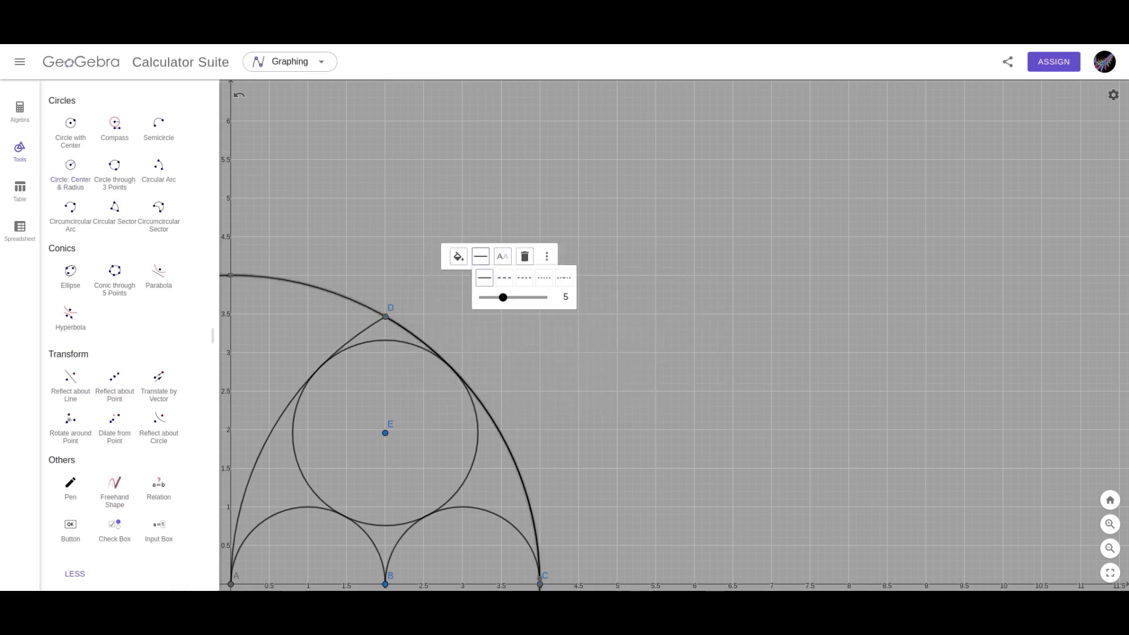
pyautogui.click(458, 257)
pyautogui.click(459, 257)
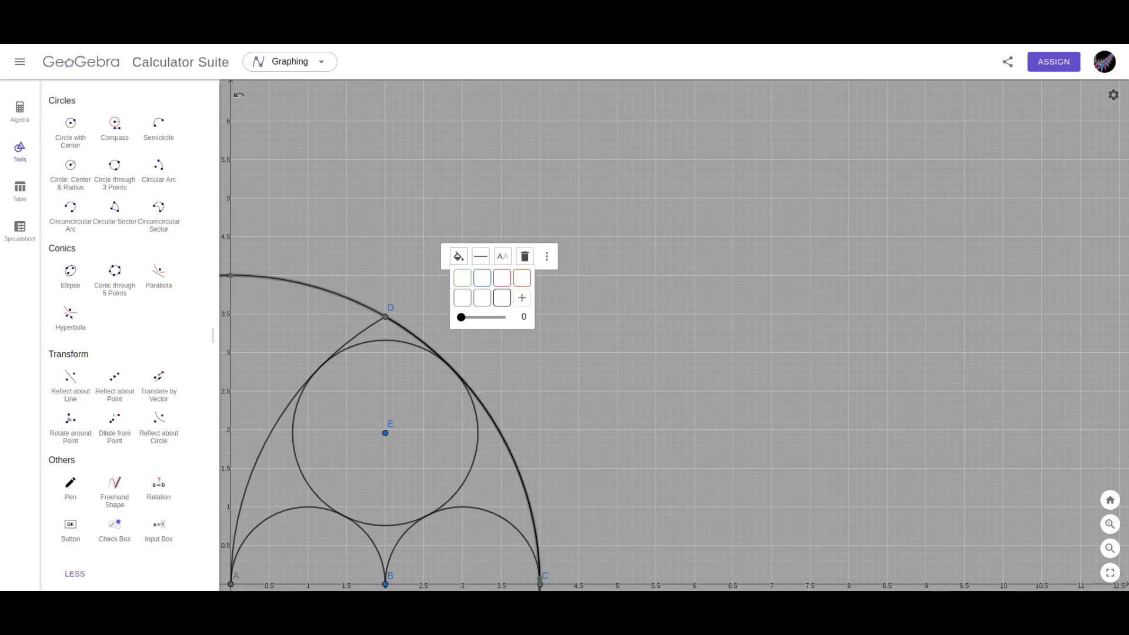
pyautogui.click(462, 278)
pyautogui.press('Escape')
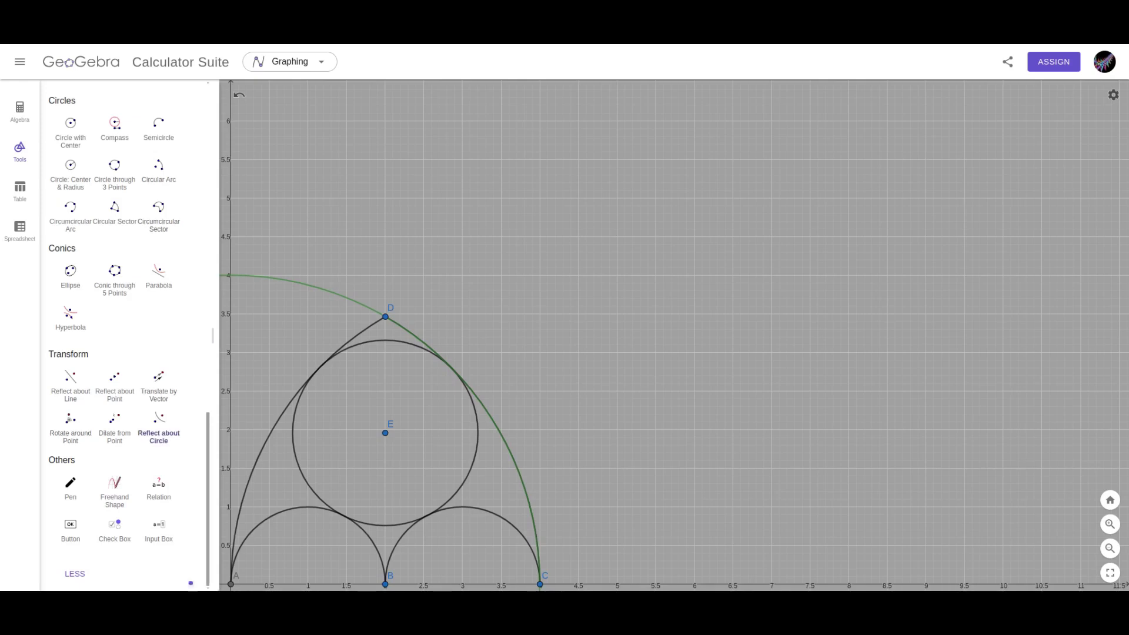
# Step: Invert semicircle BC in the green circle, giving a larger semicircle from C to x = 8
pyautogui.click(159, 420)
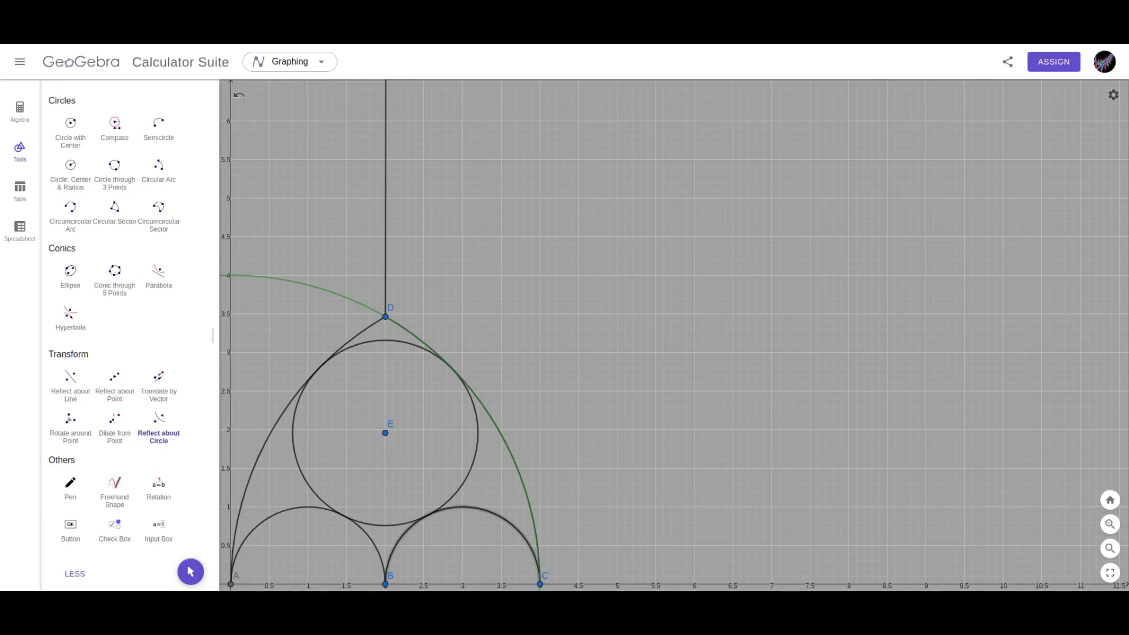
pyautogui.click(517, 470)
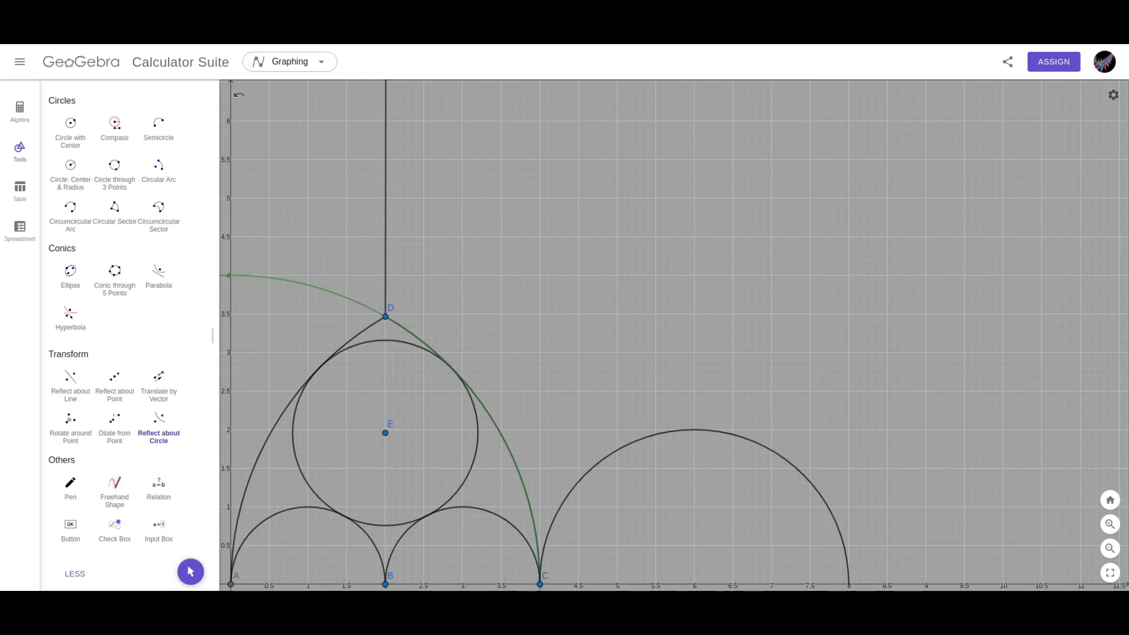
pyautogui.press('Escape')
pyautogui.moveTo(647, 353); pyautogui.dragTo(647, 275)
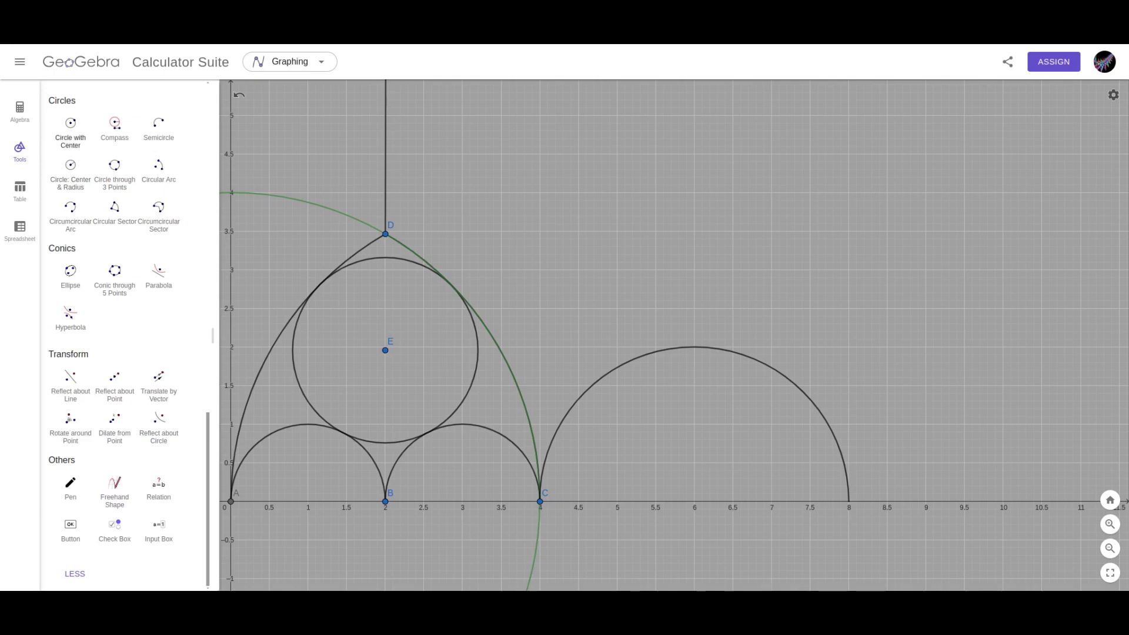
# Step: Draw circle k centred at new point F (1, 0) through A and B
pyautogui.click(71, 126)
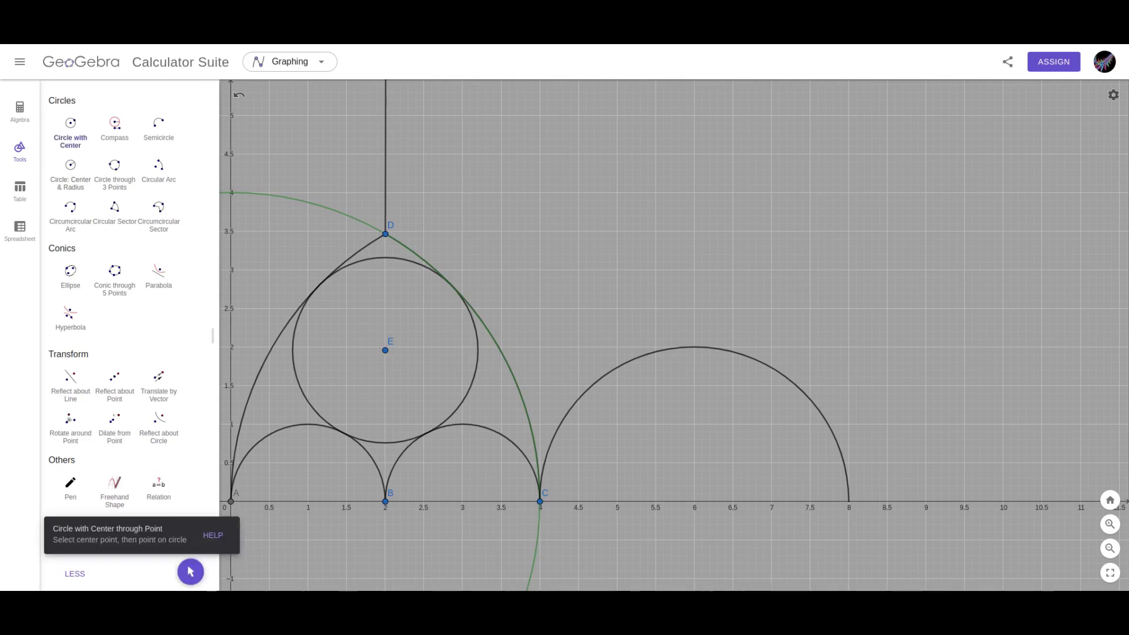
pyautogui.click(308, 501)
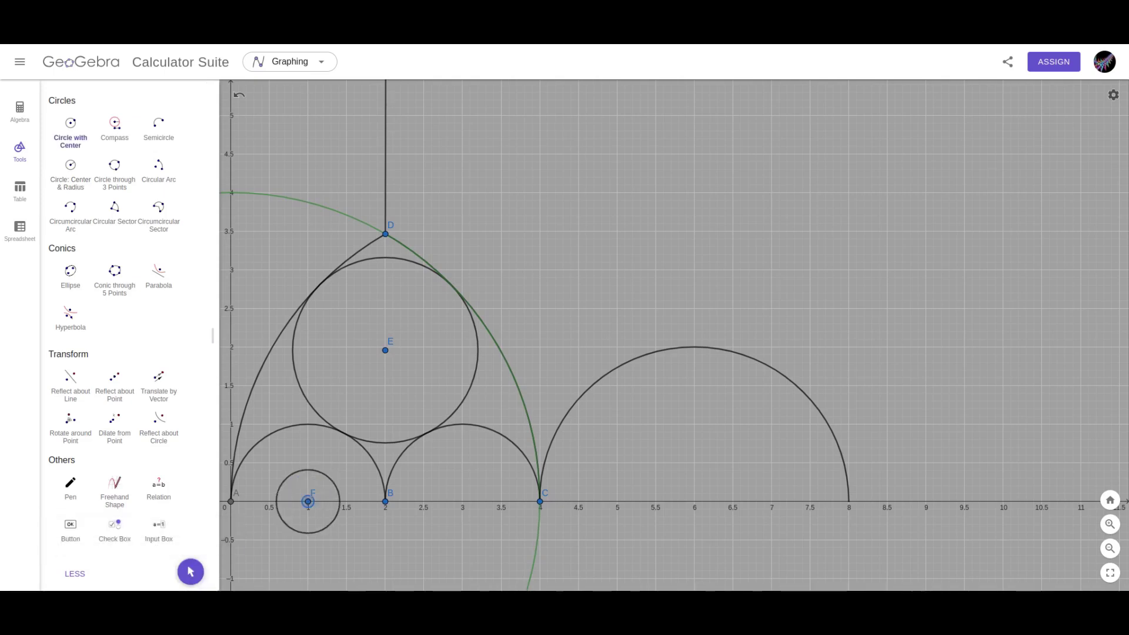
pyautogui.click(385, 501)
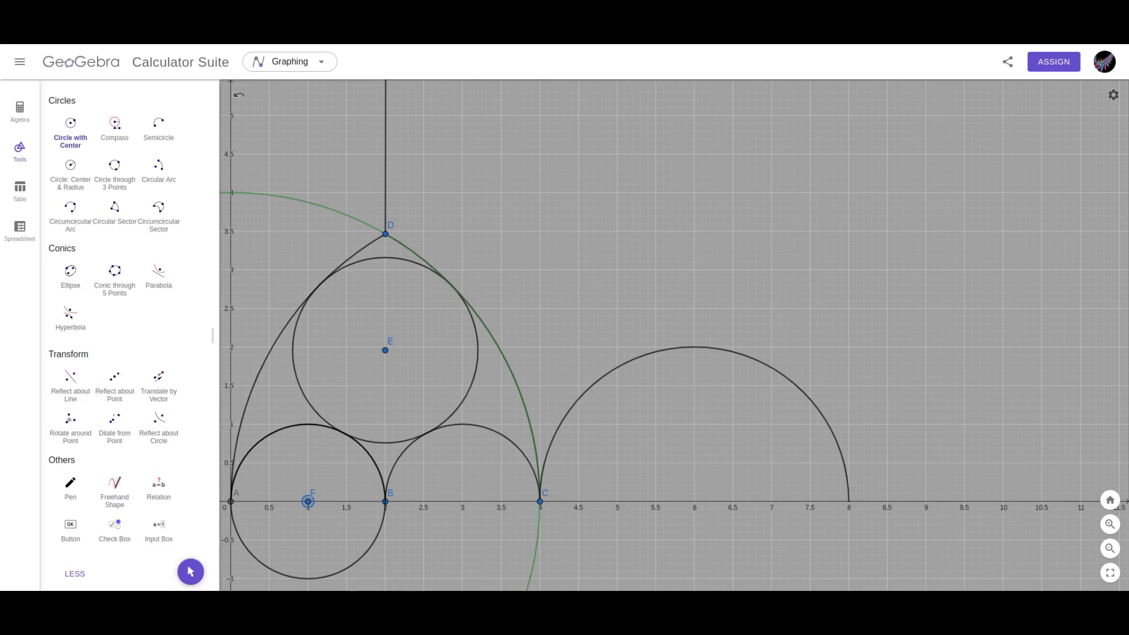
pyautogui.press('Escape')
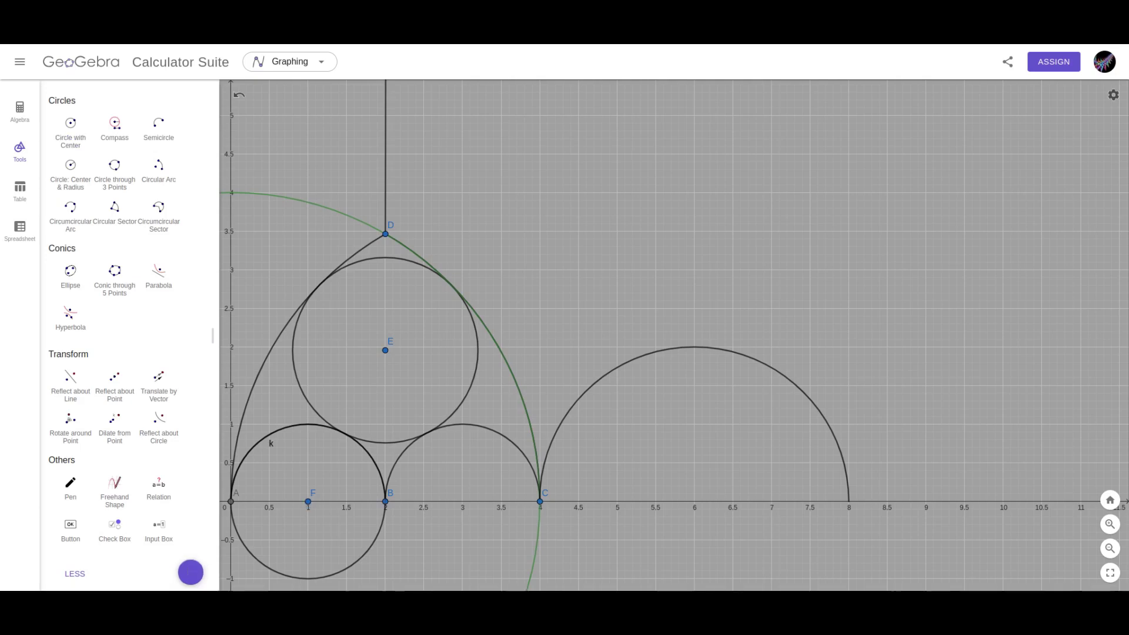
pyautogui.press('Up')
pyautogui.press('Up')
pyautogui.press('Up')
pyautogui.press('Up')
pyautogui.press('Up')
pyautogui.press('Up')
pyautogui.press('Up')
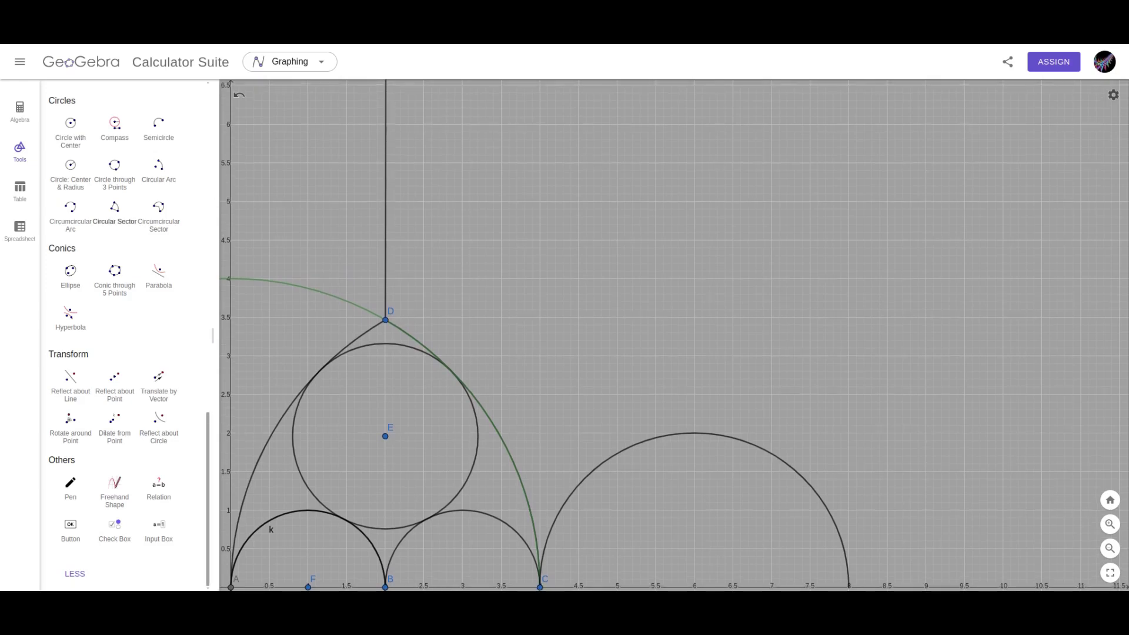
# Step: Invert circle k and circle E in the green circle, giving line k′ at x = 8 and a large circle
pyautogui.click(159, 423)
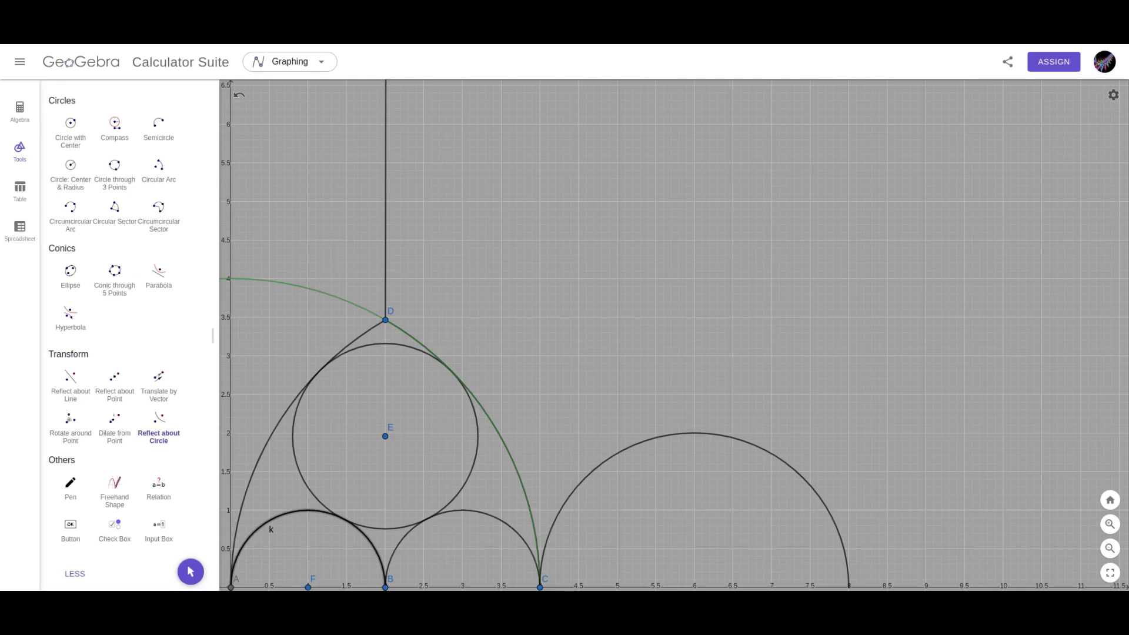
pyautogui.click(459, 378)
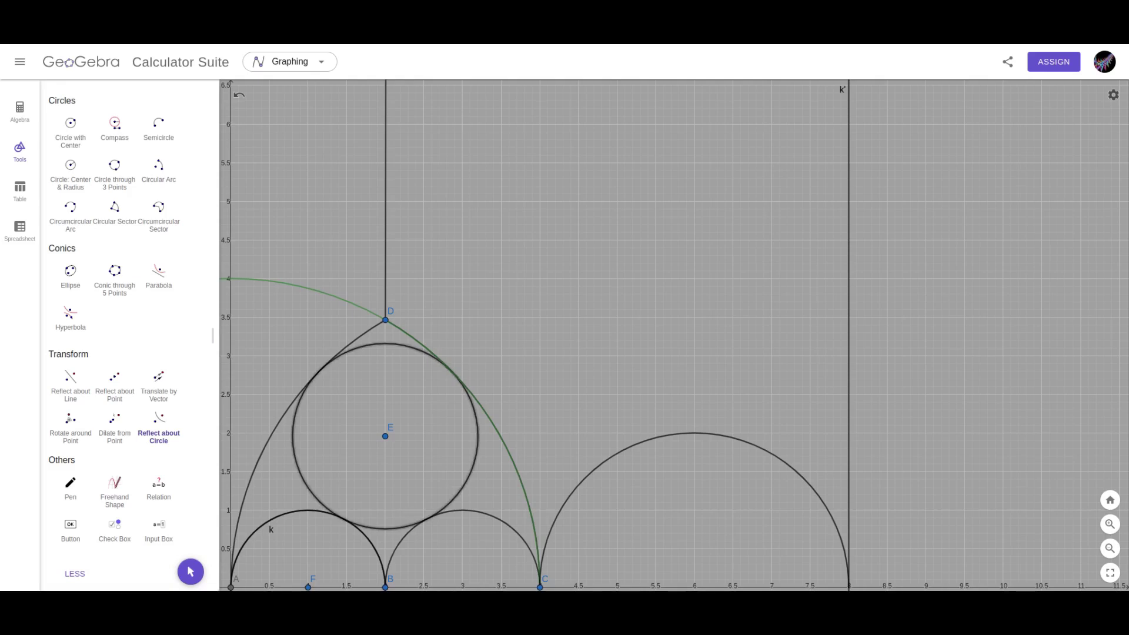
pyautogui.click(499, 431)
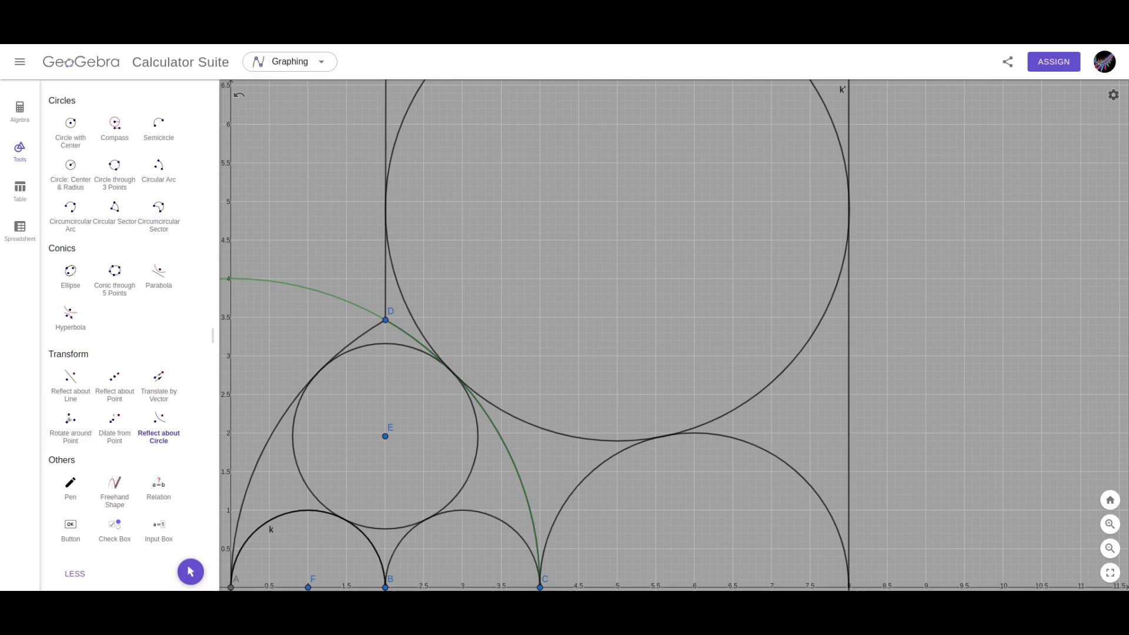
pyautogui.click(191, 571)
pyautogui.moveTo(385, 437)
pyautogui.mouseDown()
pyautogui.moveTo(383, 451)
pyautogui.moveTo(385, 433)
pyautogui.mouseUp()
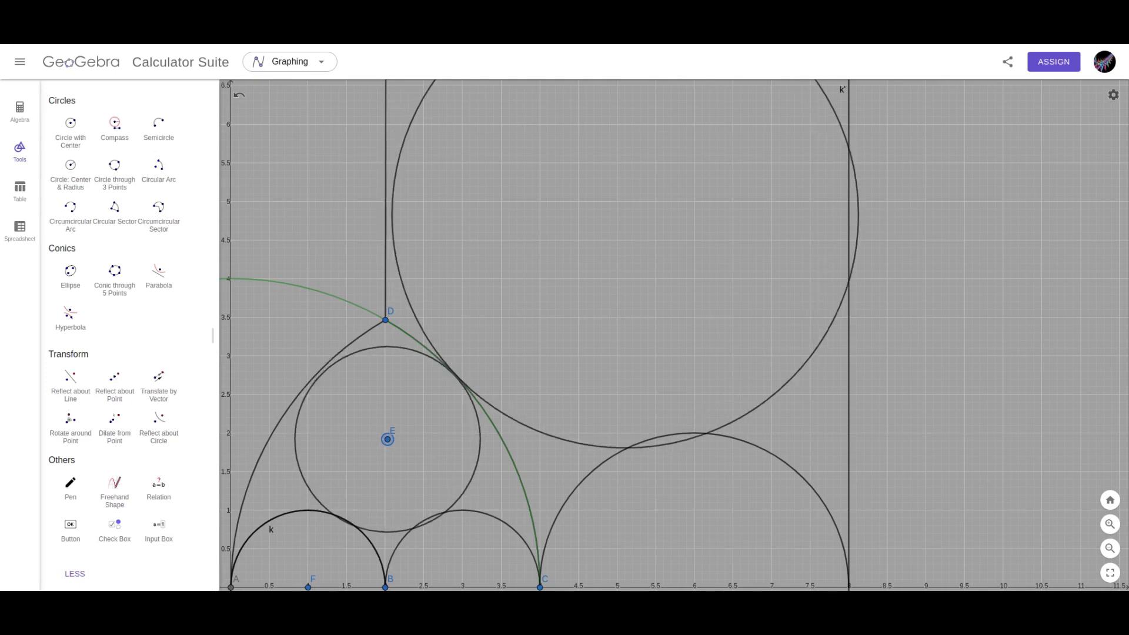
pyautogui.moveTo(388, 439); pyautogui.dragTo(388, 440)
pyautogui.hotkey('ctrl', 'z')
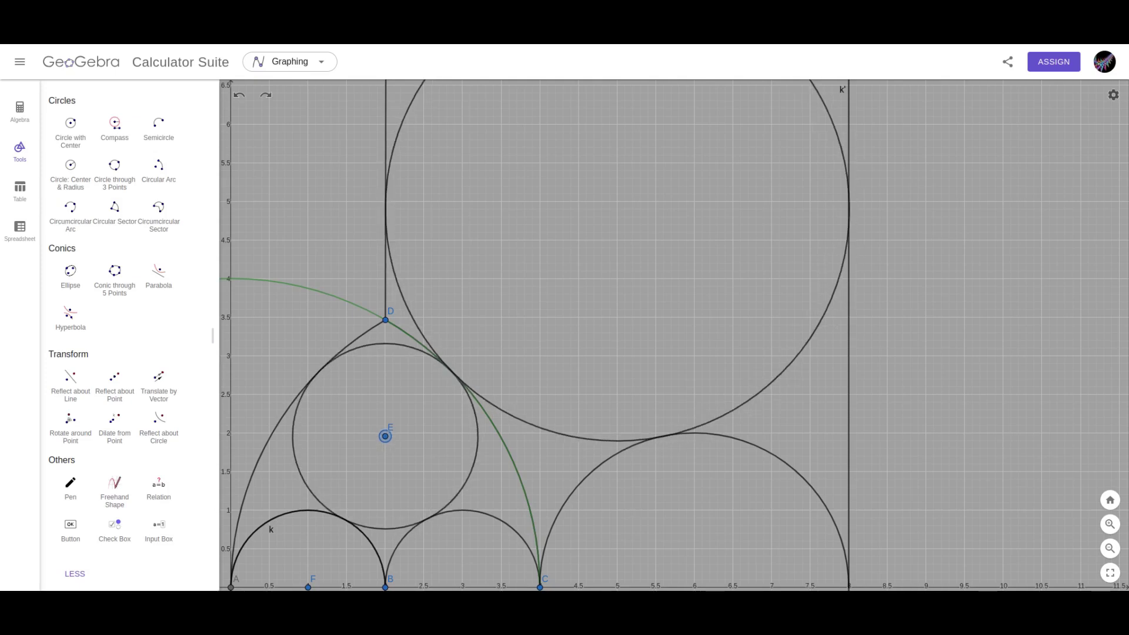